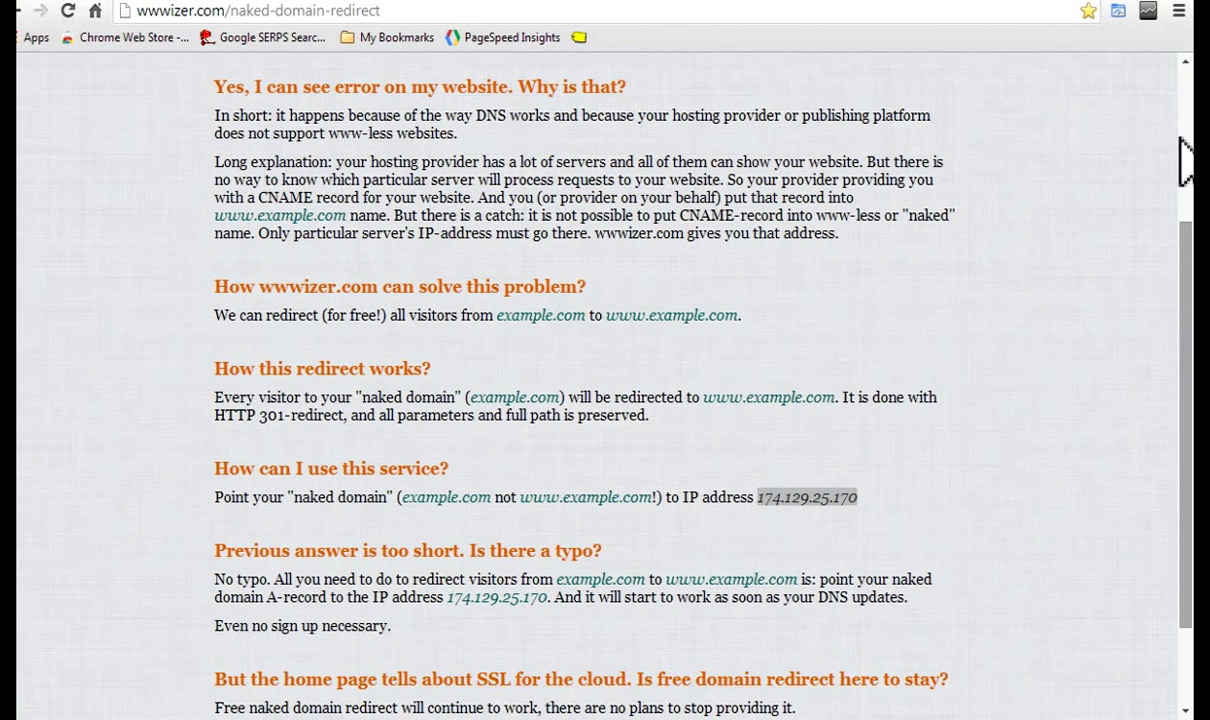
{"action": "left_click", "coordinate": [1185, 160]}
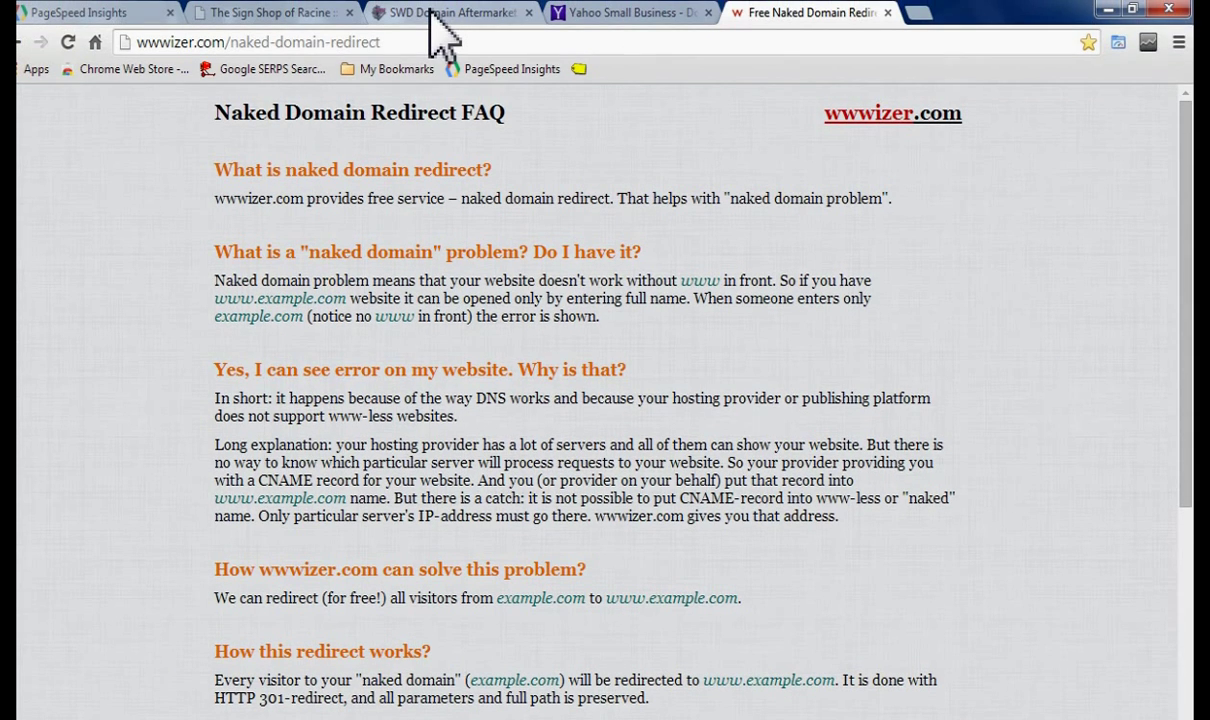
{"action": "left_click", "coordinate": [430, 12]}
{"action": "left_click_drag", "start_coordinate": [1183, 291], "coordinate": [1185, 140]}
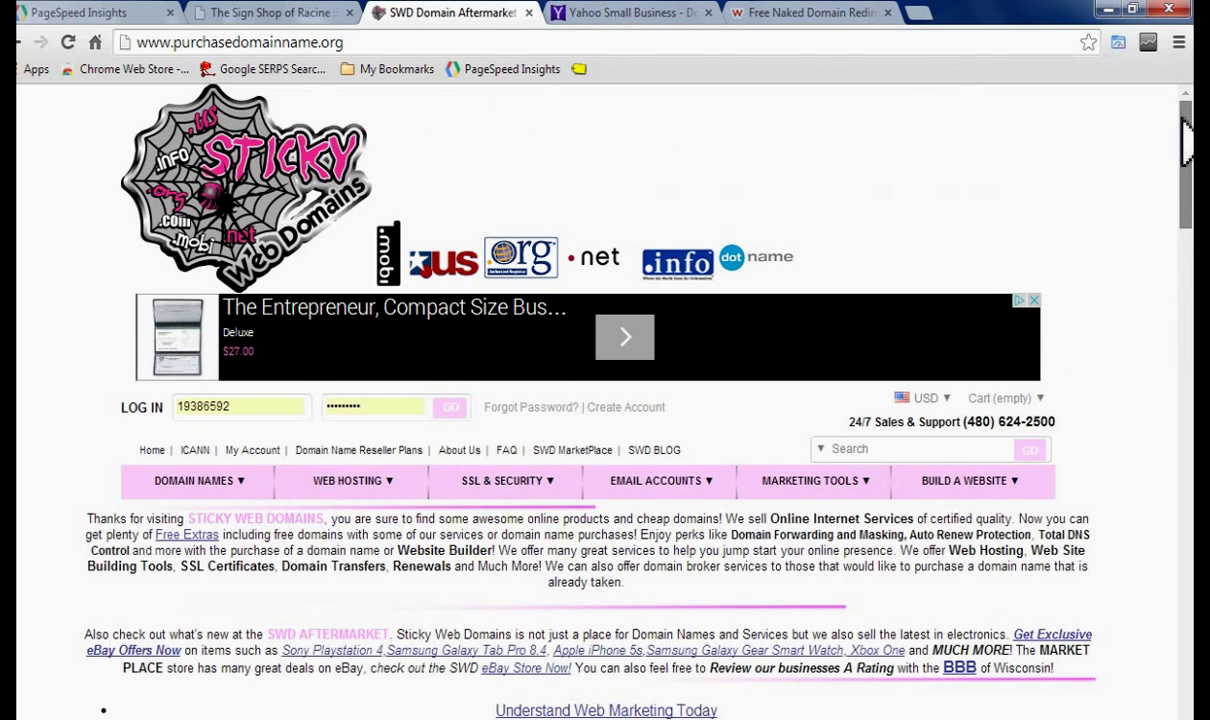
{"action": "left_click", "coordinate": [181, 42]}
{"action": "key", "text": "Home"}
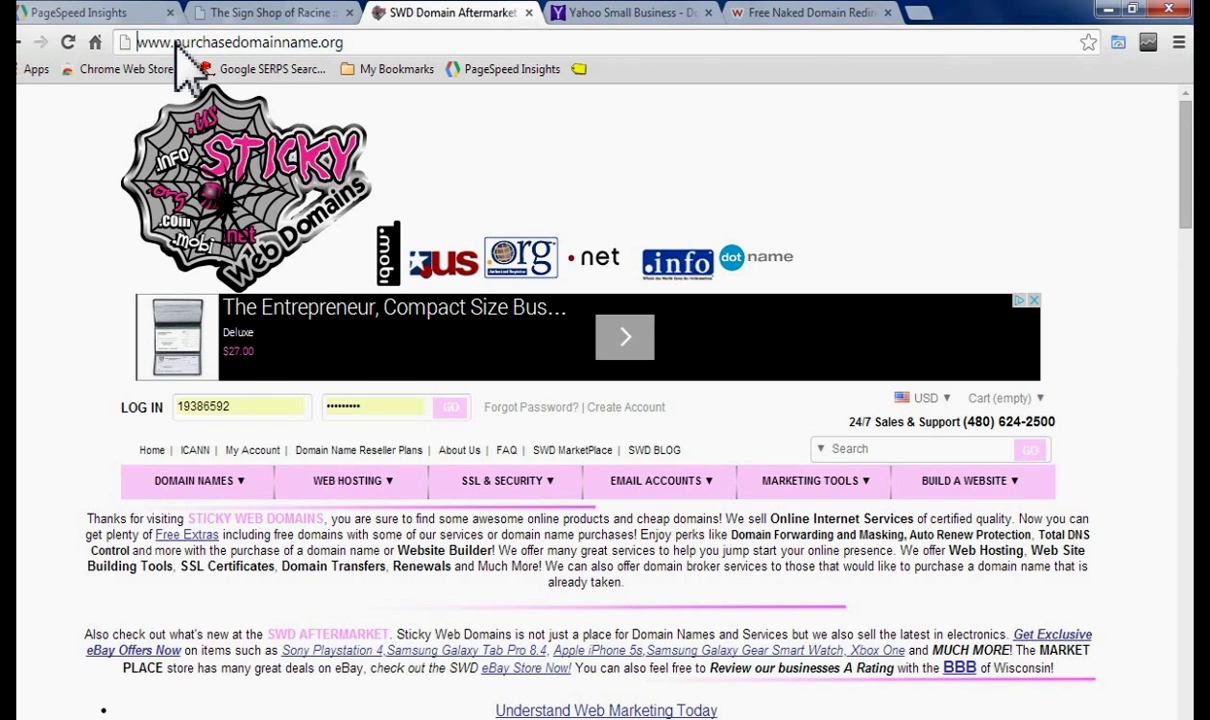
{"action": "key", "text": "Right"}
{"action": "key", "text": "Right"}
{"action": "key", "text": "Right"}
{"action": "key", "text": "Delete"}
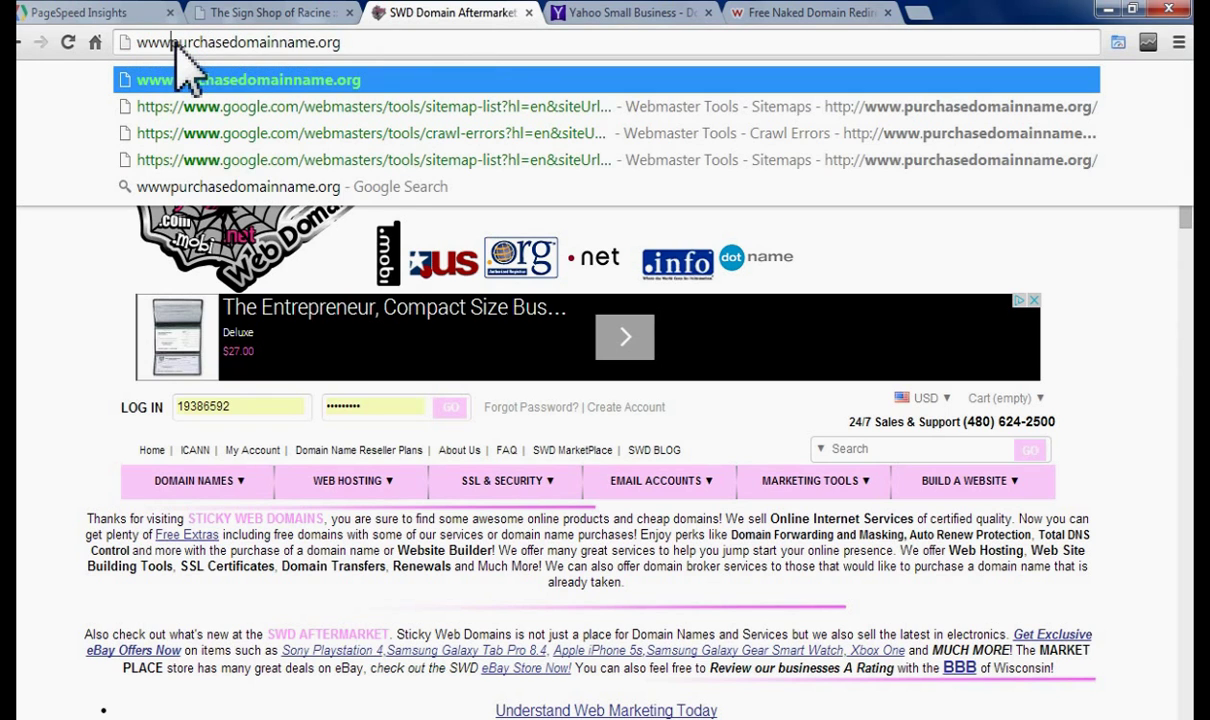
{"action": "key", "text": "BackSpace"}
{"action": "key", "text": "BackSpace"}
{"action": "key", "text": "BackSpace"}
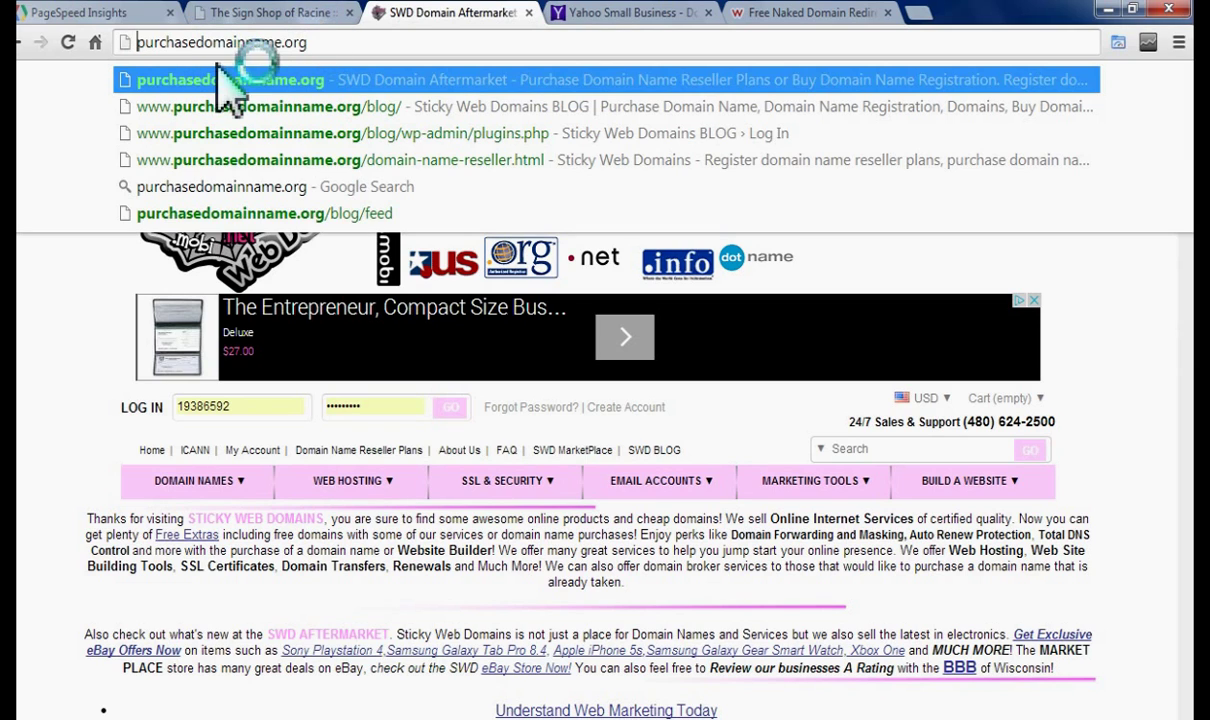
{"action": "left_click", "coordinate": [357, 42]}
{"action": "key", "text": "Return"}
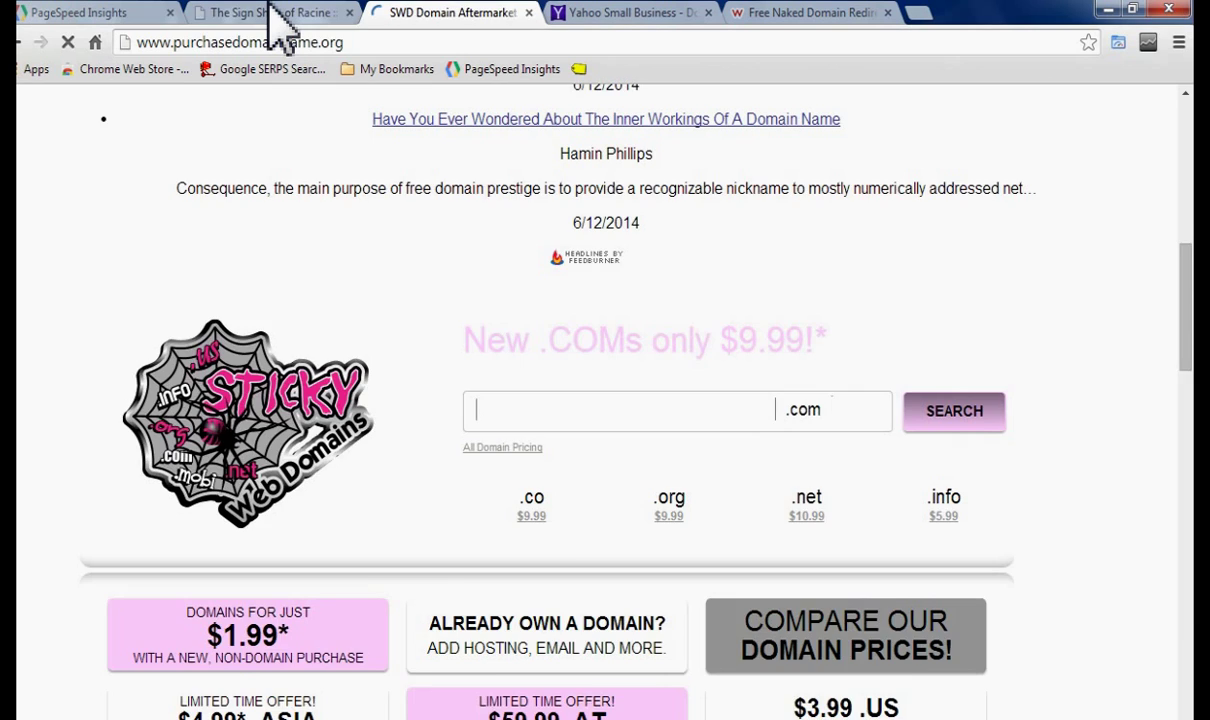
{"action": "left_click", "coordinate": [280, 14]}
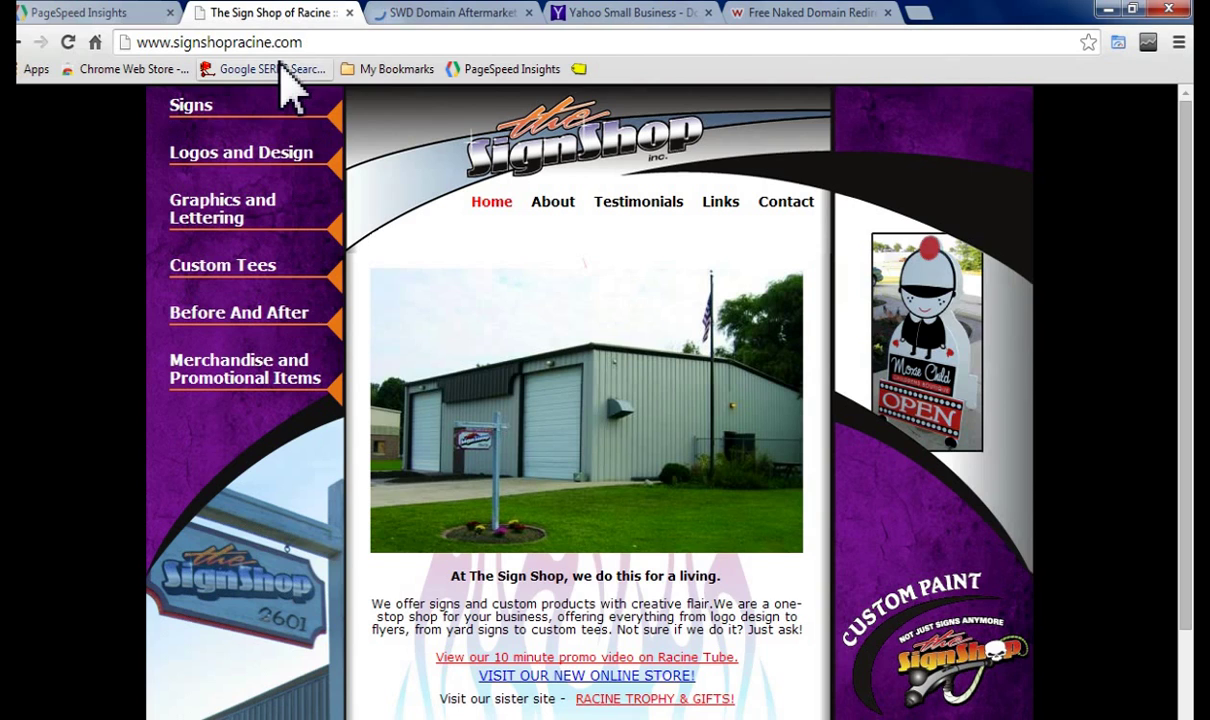
{"action": "left_click", "coordinate": [177, 44]}
{"action": "key", "text": "End"}
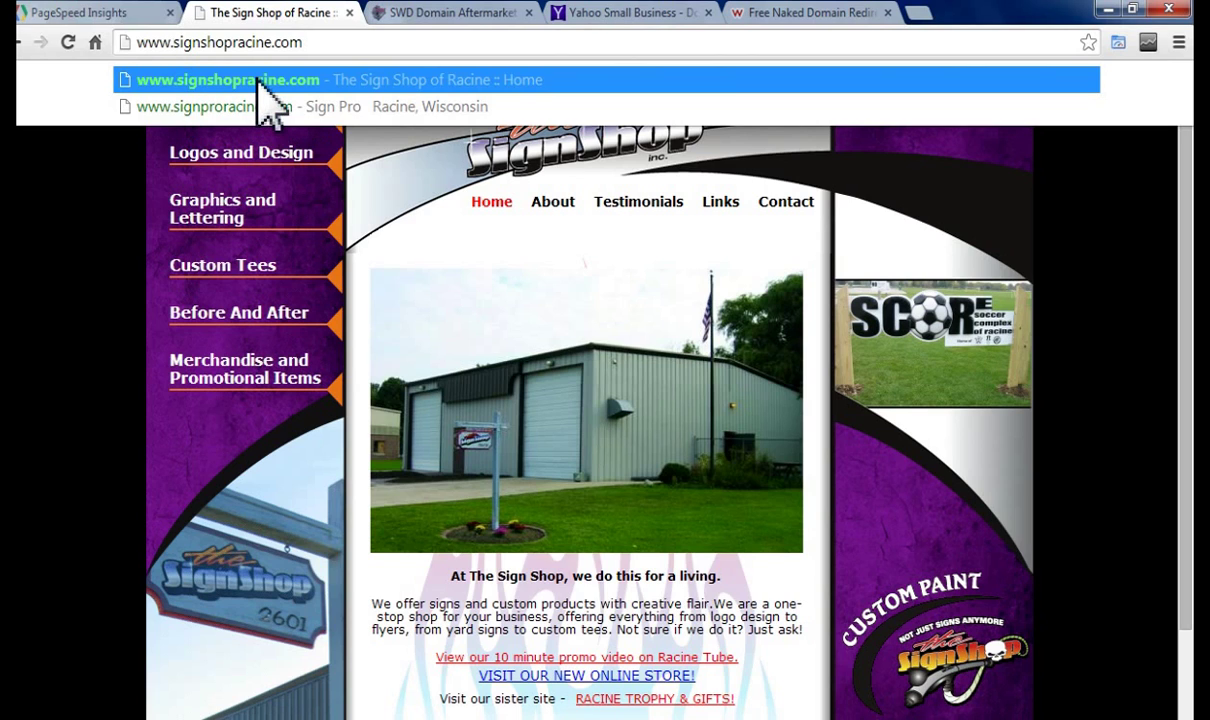
{"action": "key", "text": "Home"}
{"action": "key", "text": "Right"}
{"action": "key", "text": "Right"}
{"action": "key", "text": "Right"}
{"action": "key", "text": "Right"}
{"action": "key", "text": "BackSpace"}
{"action": "key", "text": "BackSpace"}
{"action": "key", "text": "BackSpace"}
{"action": "key", "text": "BackSpace"}
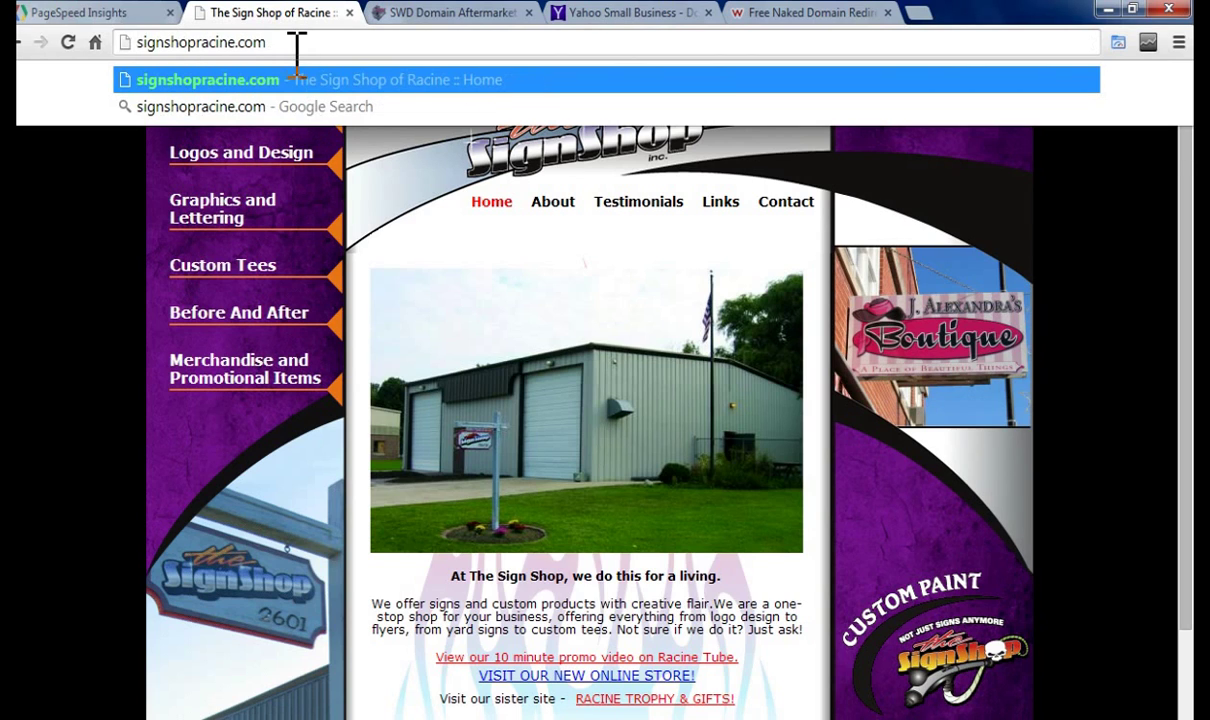
{"action": "left_click", "coordinate": [293, 42]}
{"action": "key", "text": "Return"}
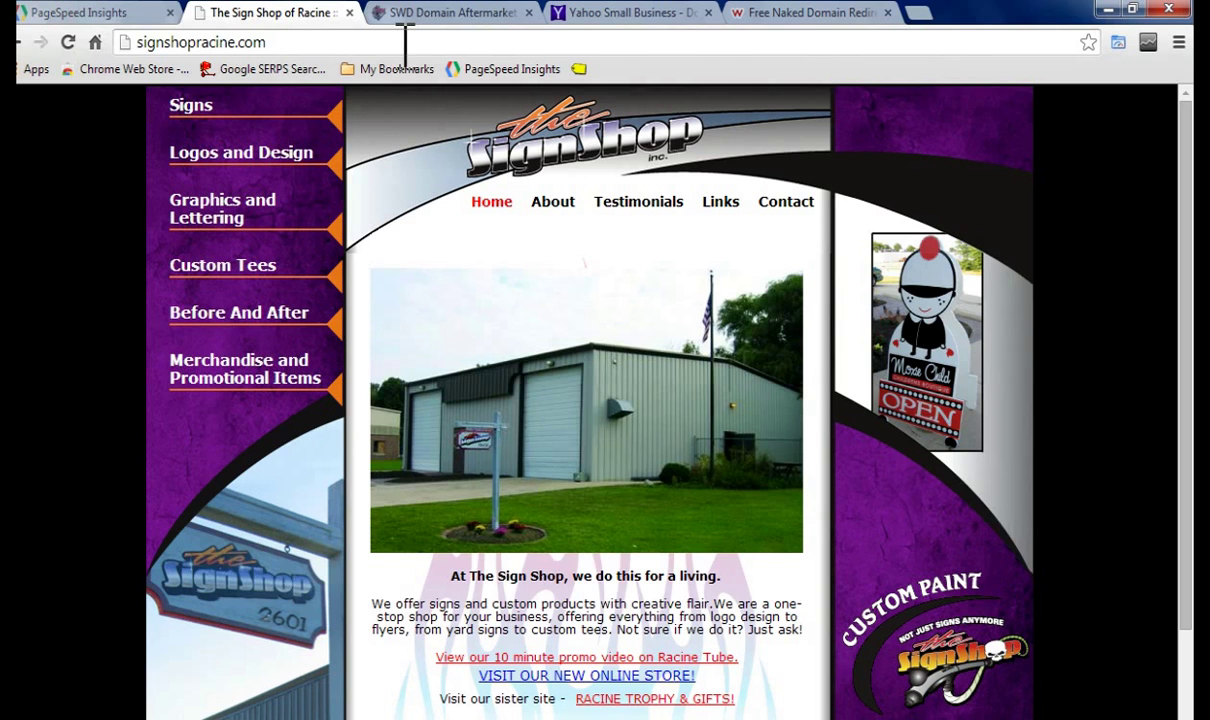
Read wwwizer's Naked Domain Redirect FAQ down to the IP address for naked domains, dismissing the Norton performance alert
{"action": "left_click", "coordinate": [800, 12]}
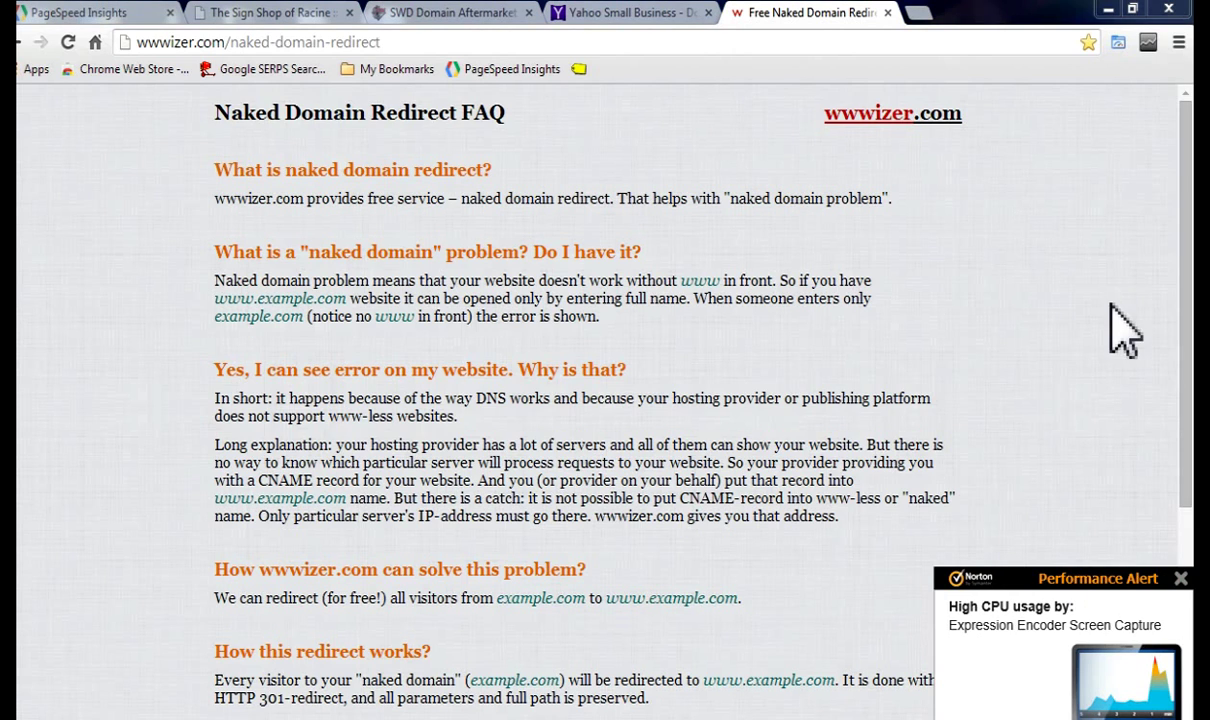
{"action": "left_click", "coordinate": [1180, 579]}
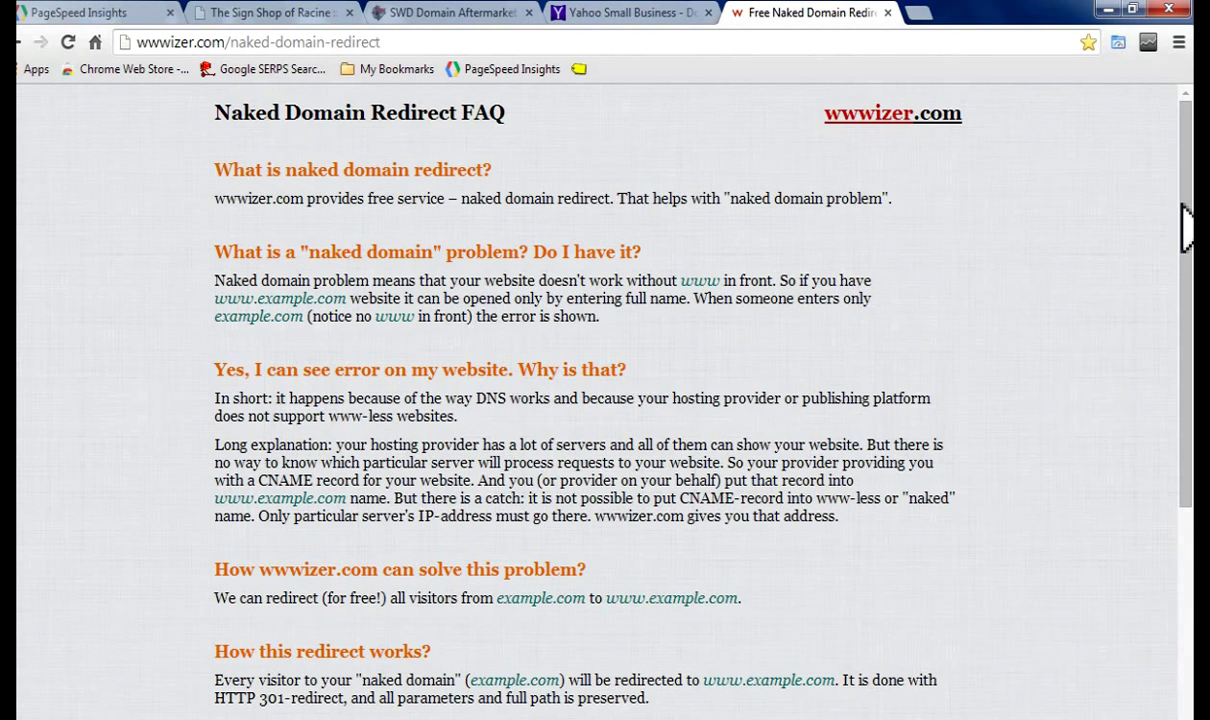
{"action": "left_click_drag", "start_coordinate": [1190, 212], "coordinate": [1190, 230]}
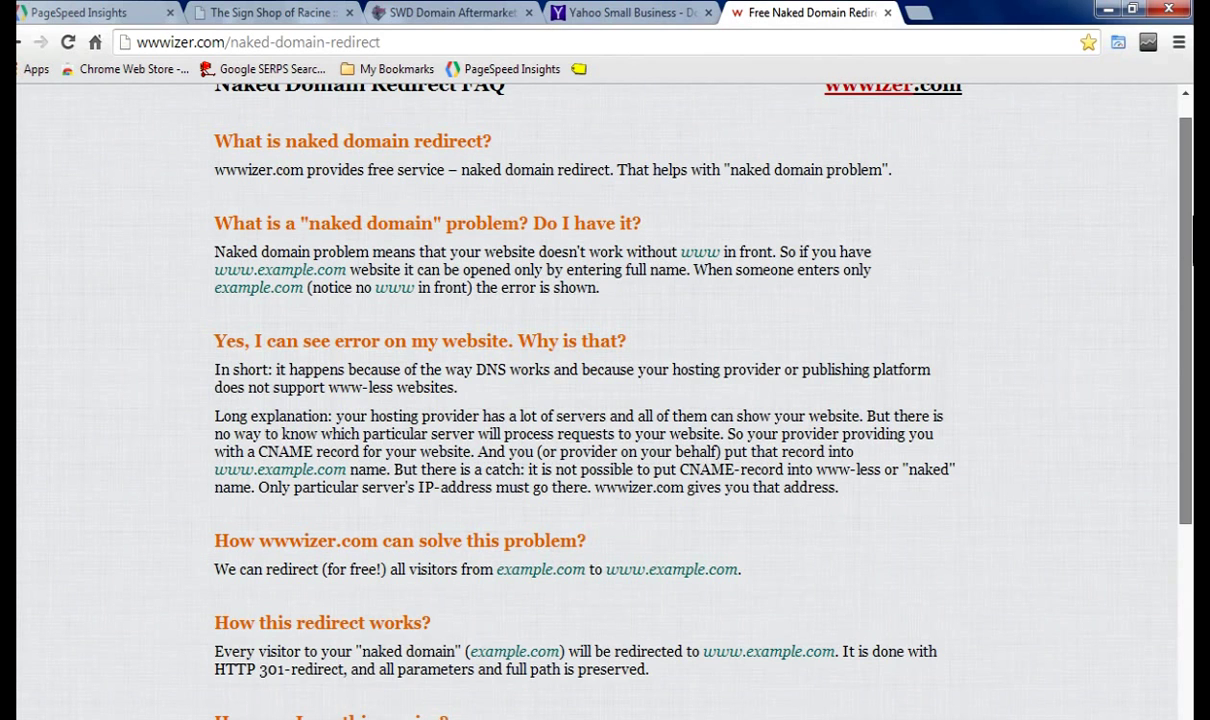
{"action": "scroll", "coordinate": [600, 400], "scroll_direction": "down", "scroll_amount": 1}
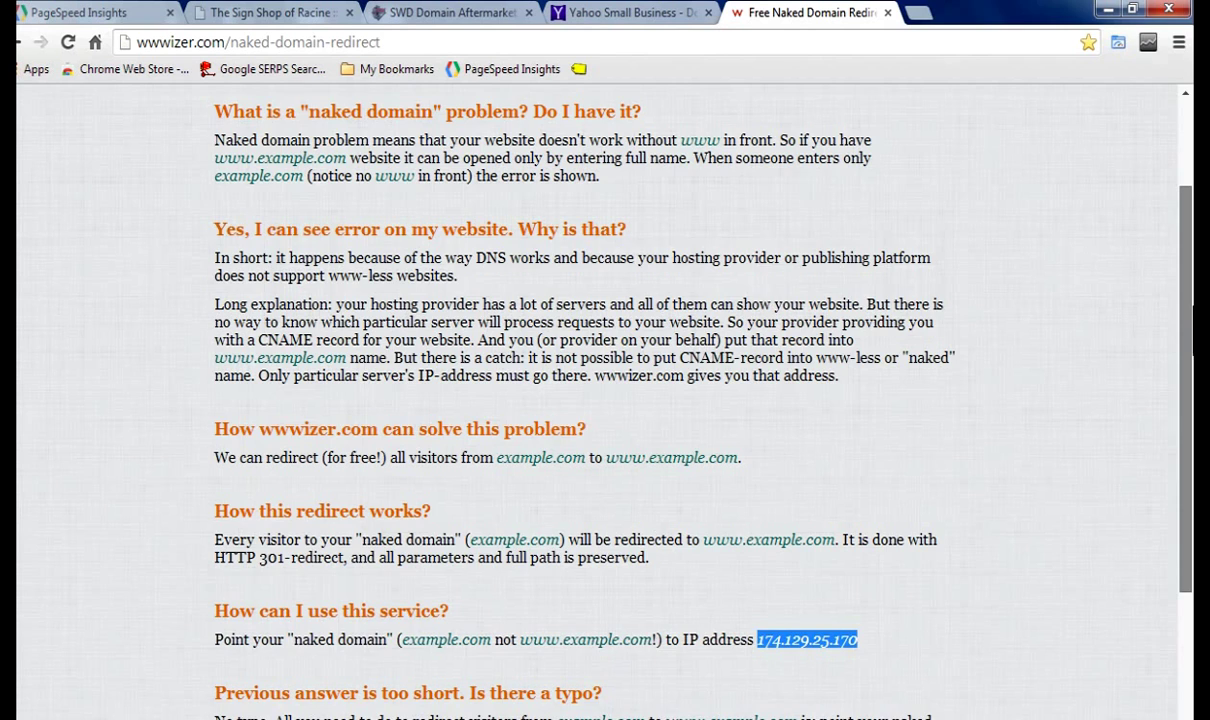
{"action": "scroll", "coordinate": [600, 400], "scroll_direction": "down", "scroll_amount": 2}
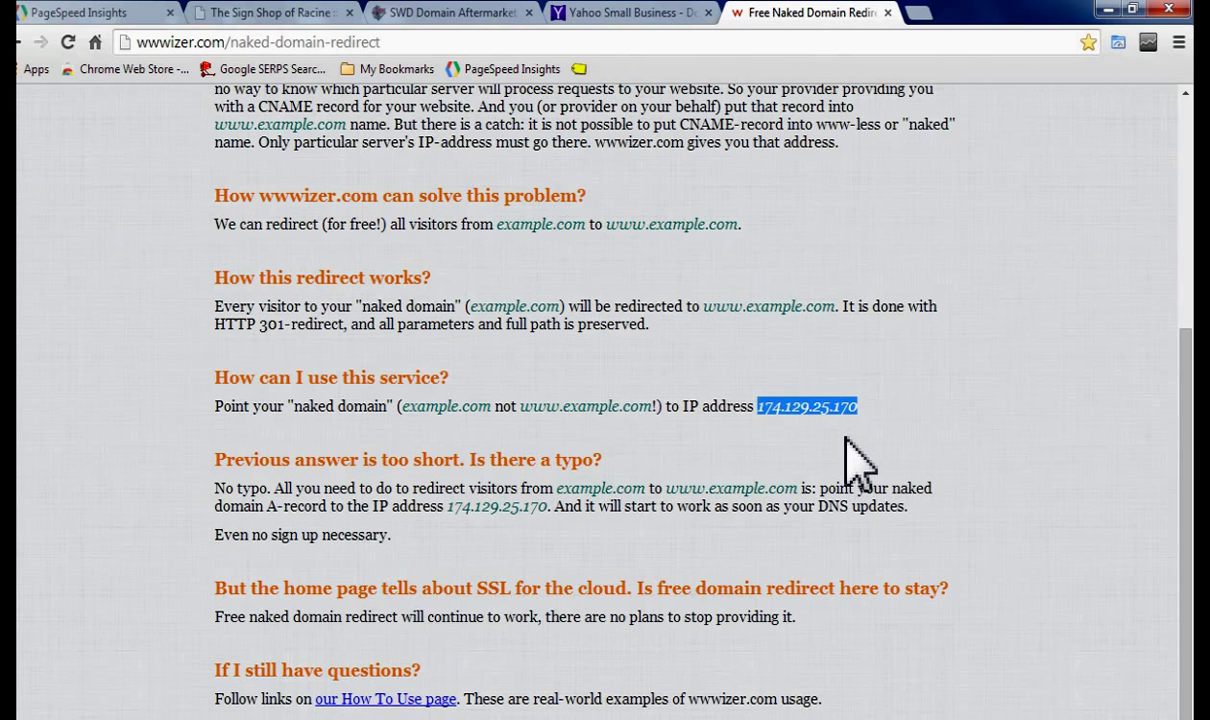
Review purchasedomainname.org's A and CNAME records in Yahoo's Advanced DNS Settings, and bring up the PageSpeed Insights page
{"action": "left_click", "coordinate": [617, 16]}
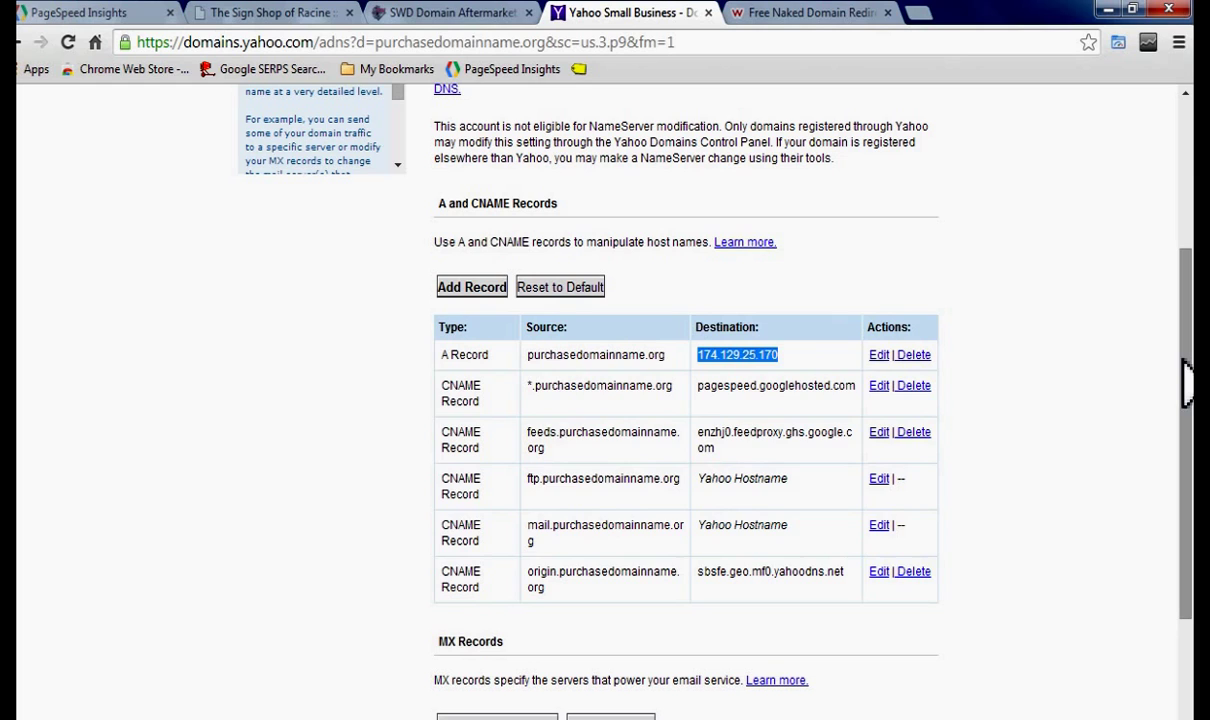
{"action": "left_click_drag", "start_coordinate": [1185, 365], "coordinate": [1182, 316]}
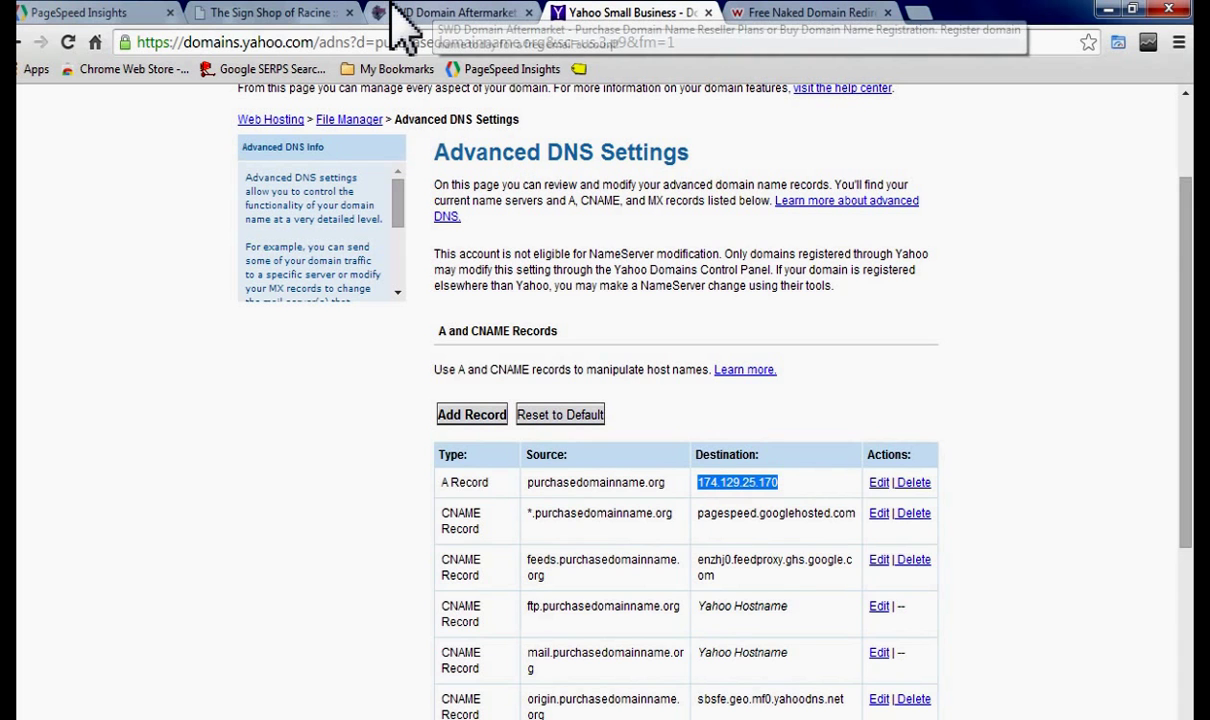
{"action": "left_click", "coordinate": [780, 13]}
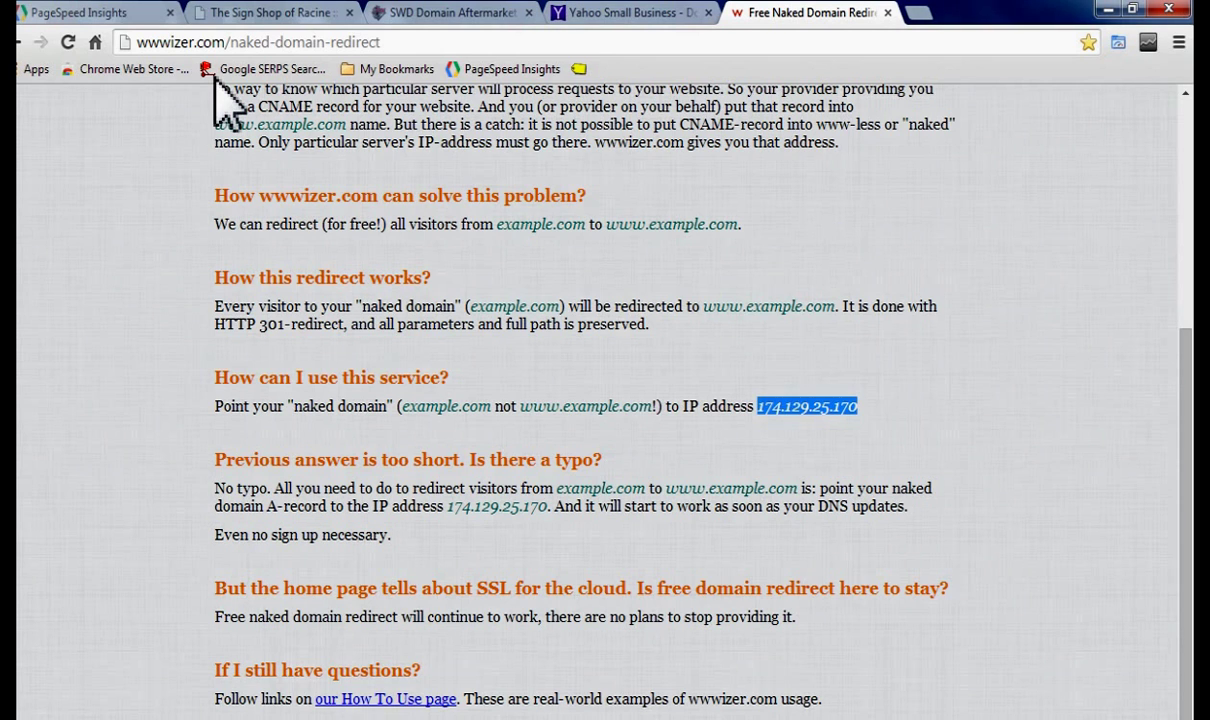
{"action": "left_click", "coordinate": [92, 13]}
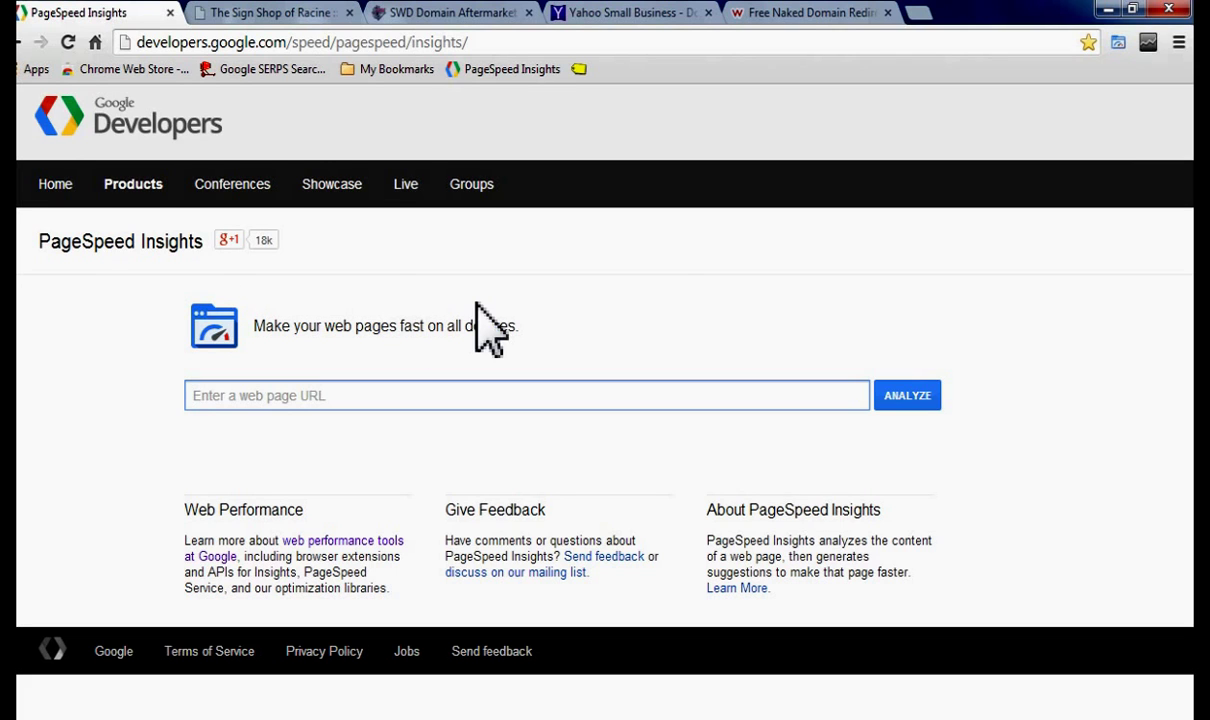
Return to the Naked Domain Redirect FAQ and go over its explanations from the beginning to the service instructions
{"action": "left_click", "coordinate": [786, 13]}
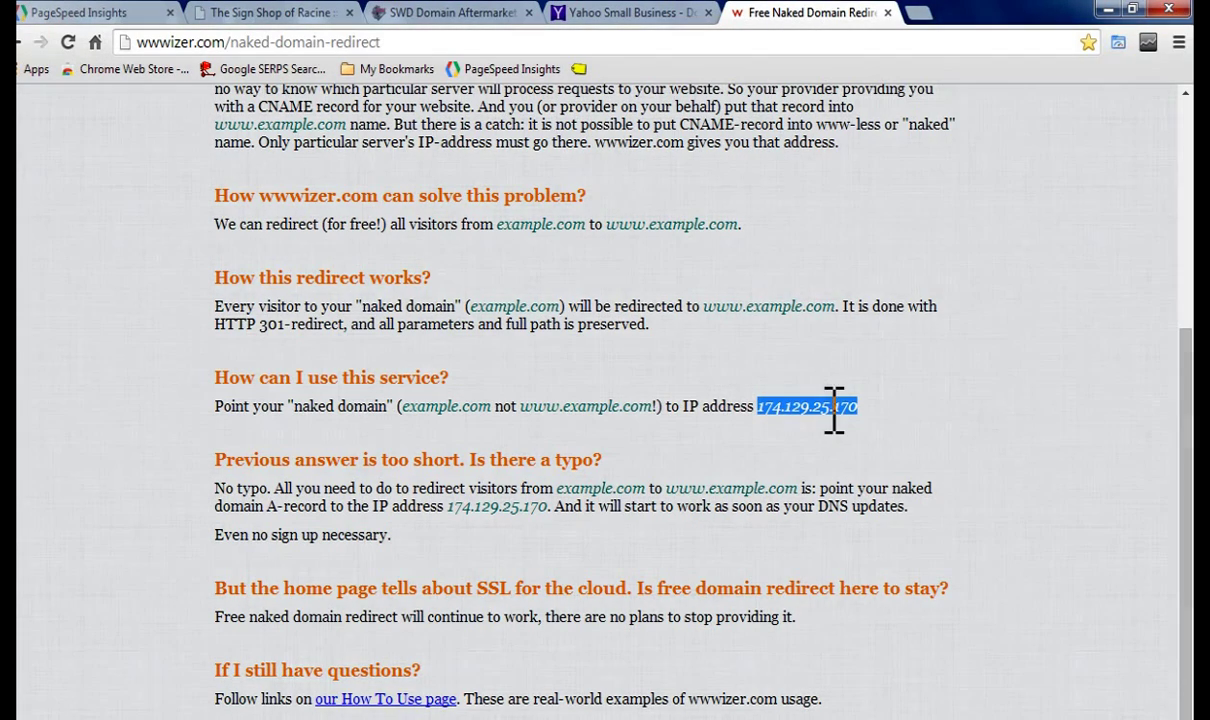
{"action": "scroll", "coordinate": [1185, 210], "scroll_direction": "up", "scroll_amount": 2}
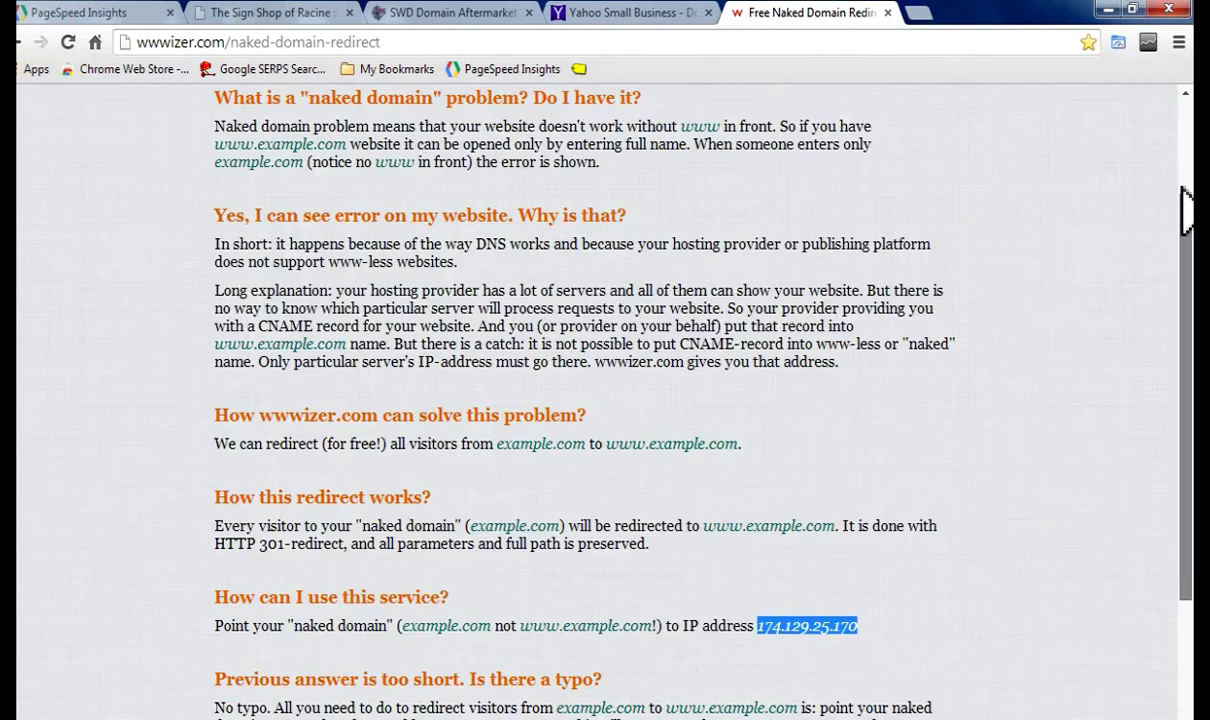
{"action": "scroll", "coordinate": [1185, 210], "scroll_direction": "up", "scroll_amount": 2}
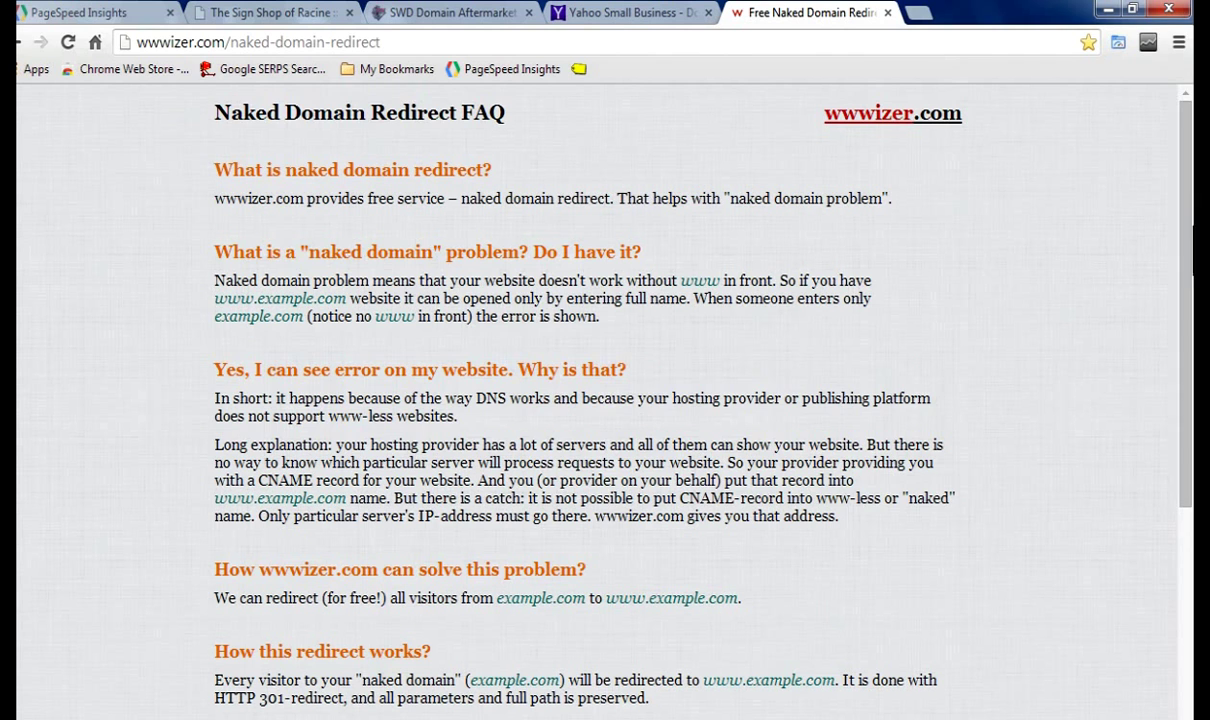
{"action": "scroll", "coordinate": [665, 380], "scroll_direction": "down", "scroll_amount": 1}
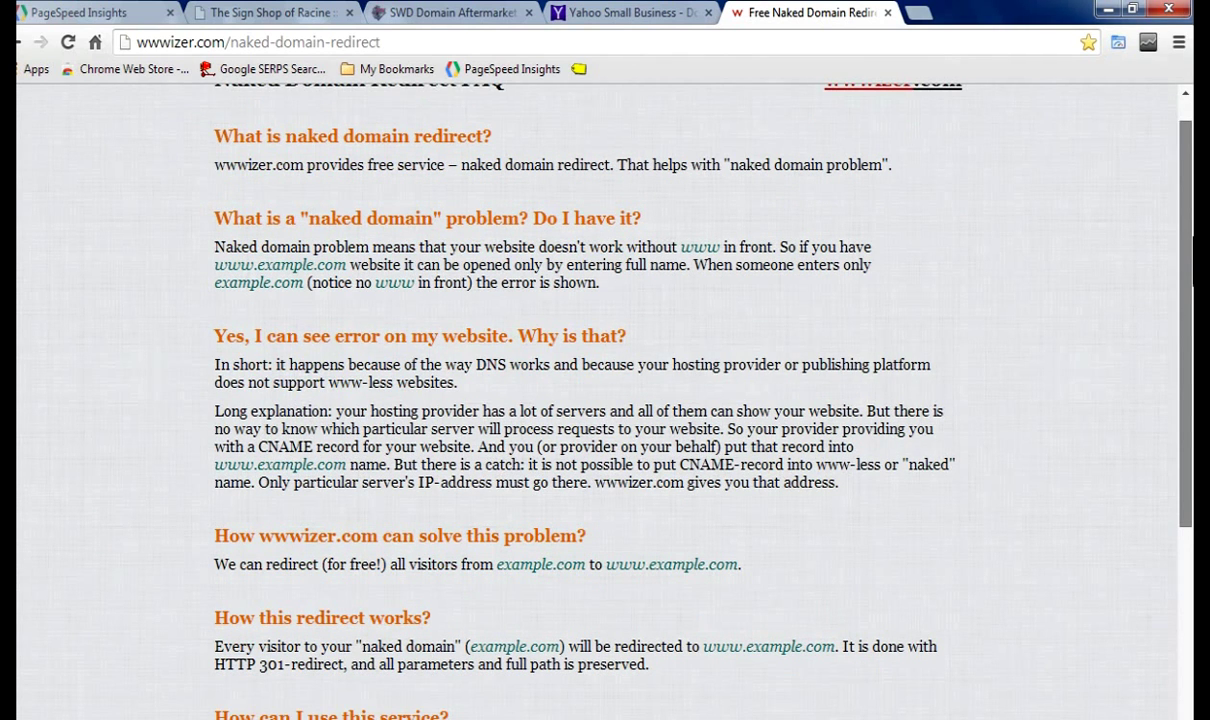
{"action": "scroll", "coordinate": [970, 338], "scroll_direction": "down", "scroll_amount": 3}
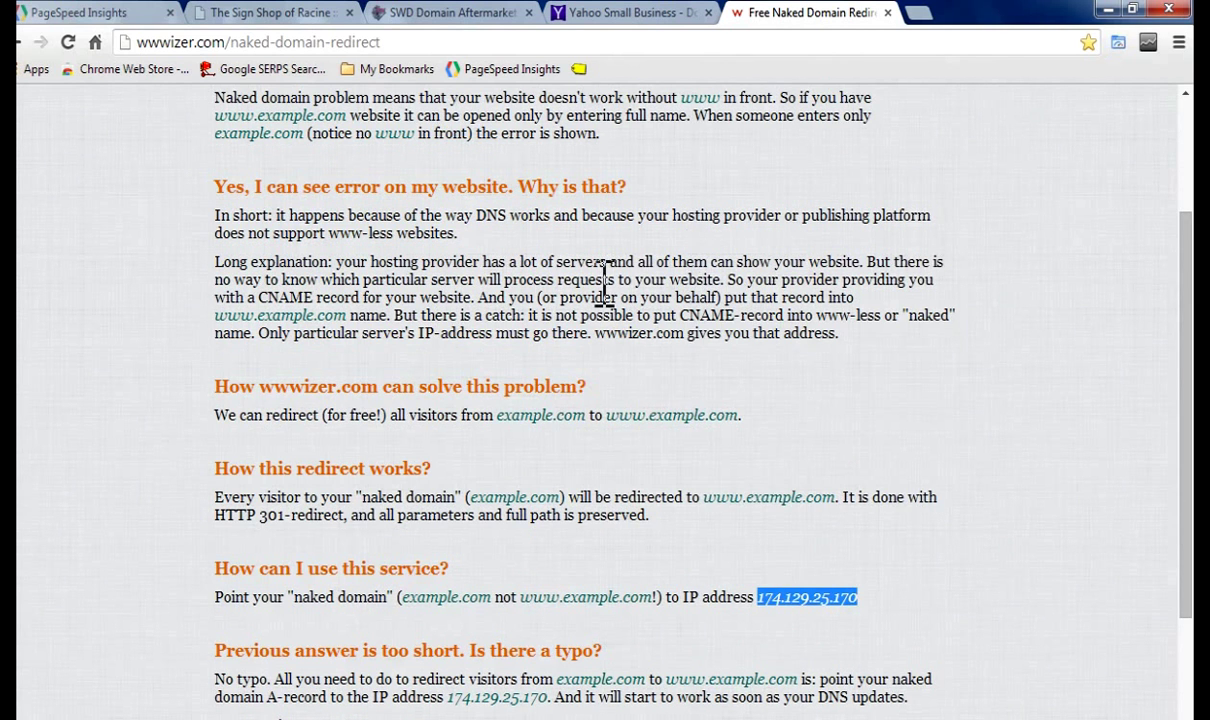